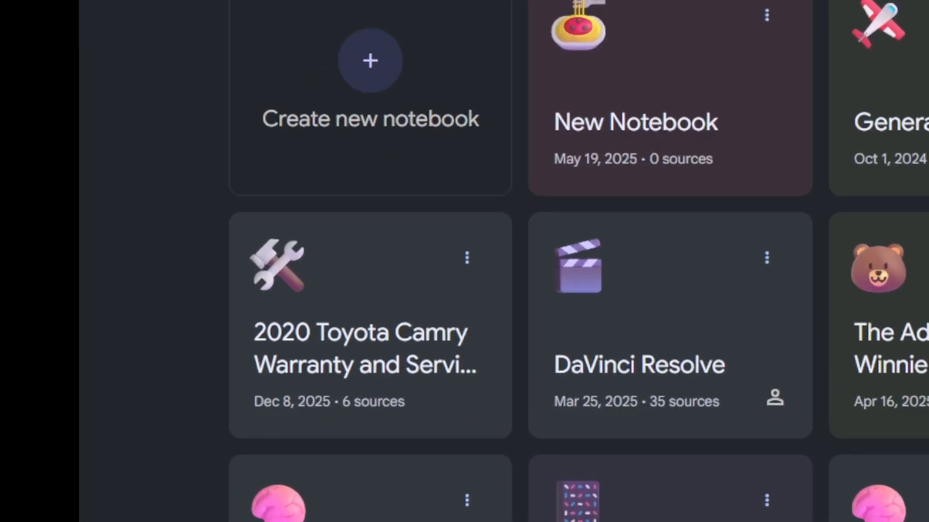
Open the 2020 Toyota Camry Warranty and Service Protocol notebook from the notebook list.
scroll(502, 271, "down", 1)
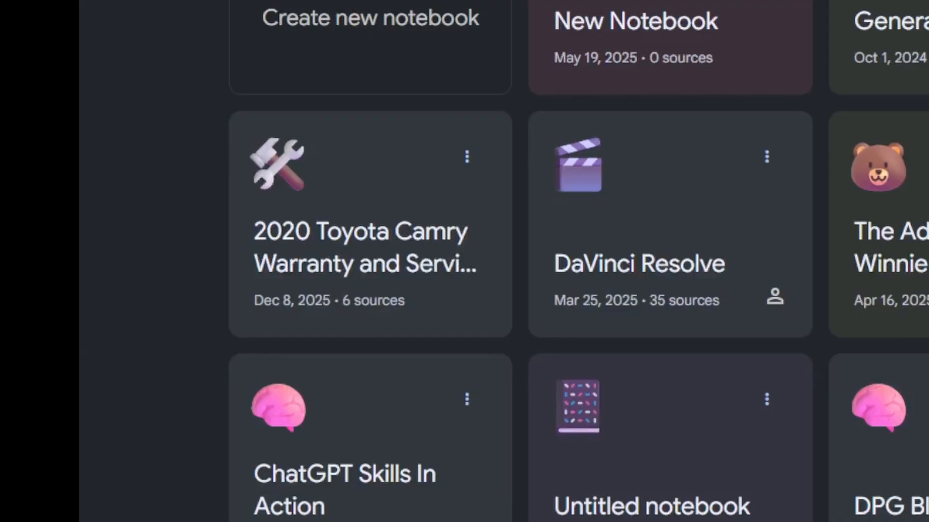
left_click(449, 274)
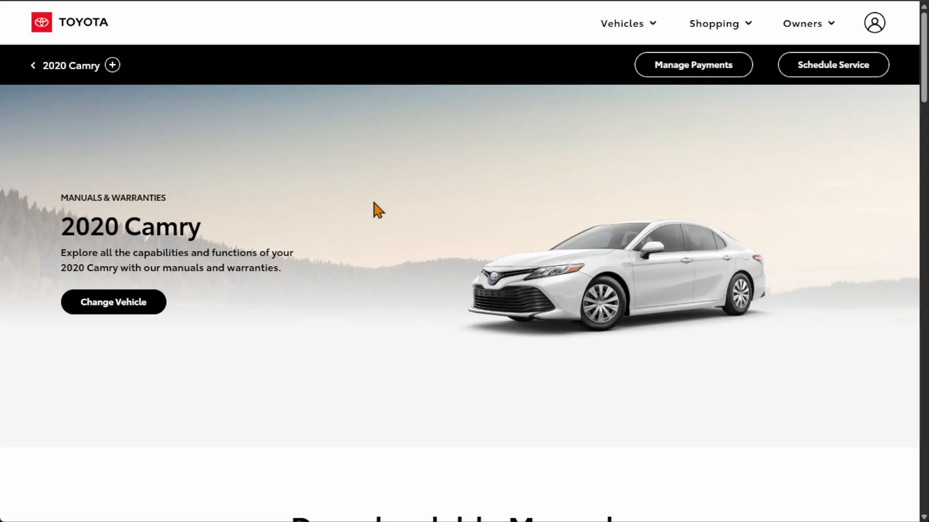
Look through the downloadable manuals and warranty guides offered for the 2020 Camry on the Toyota website.
scroll(379, 211, "down", 7)
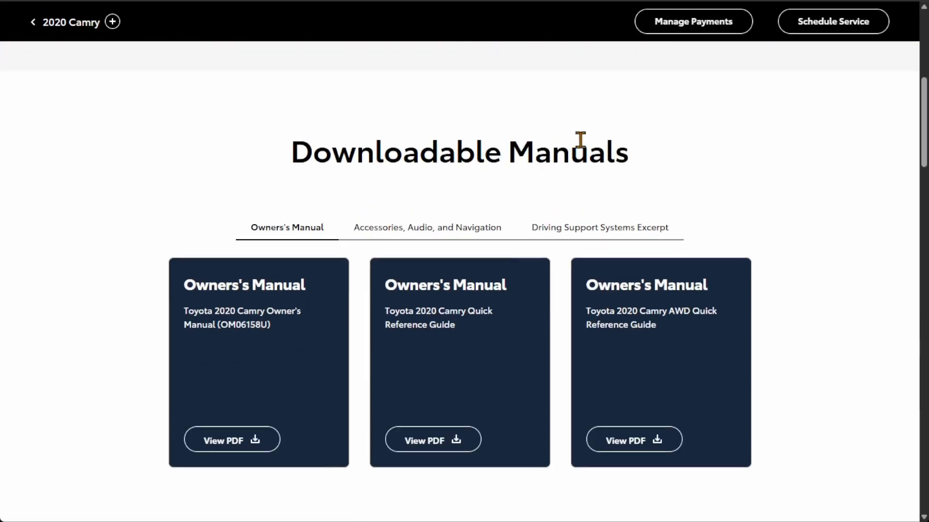
left_click_drag(628, 147, 297, 152)
left_click(279, 165)
scroll(174, 249, "down", 1)
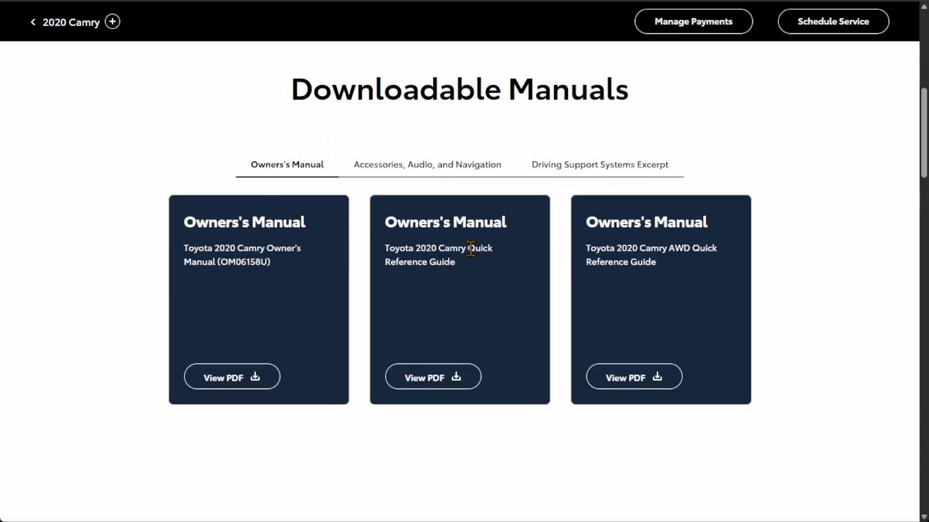
scroll(466, 249, "down", 2)
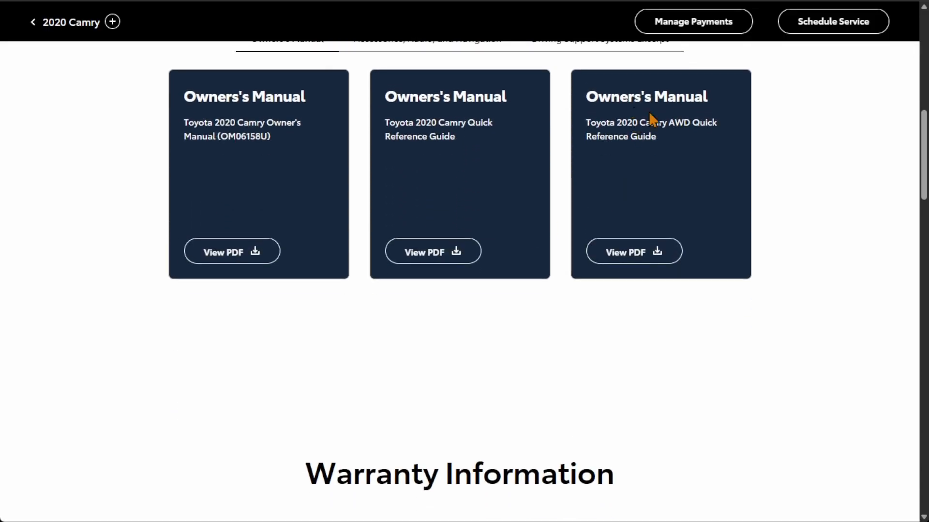
scroll(485, 169, "down", 5)
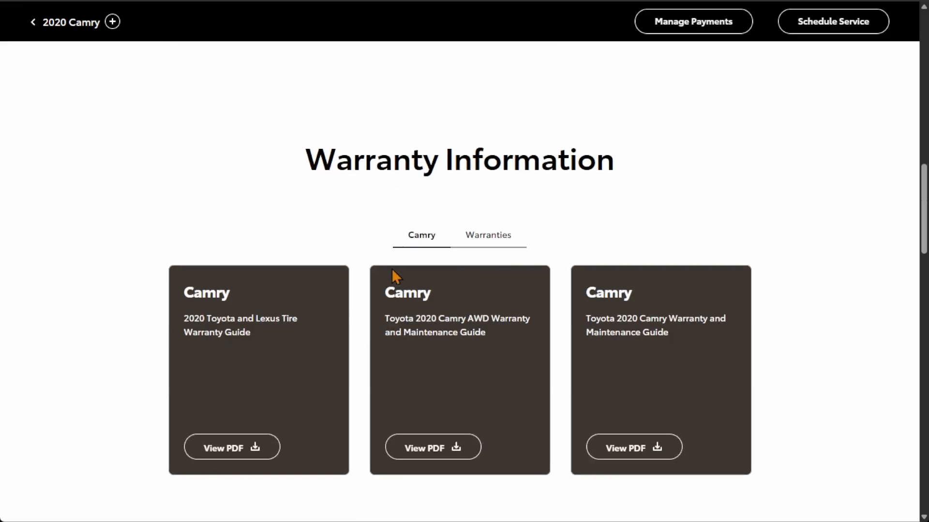
scroll(373, 302, "down", 1)
scroll(372, 290, "down", 4)
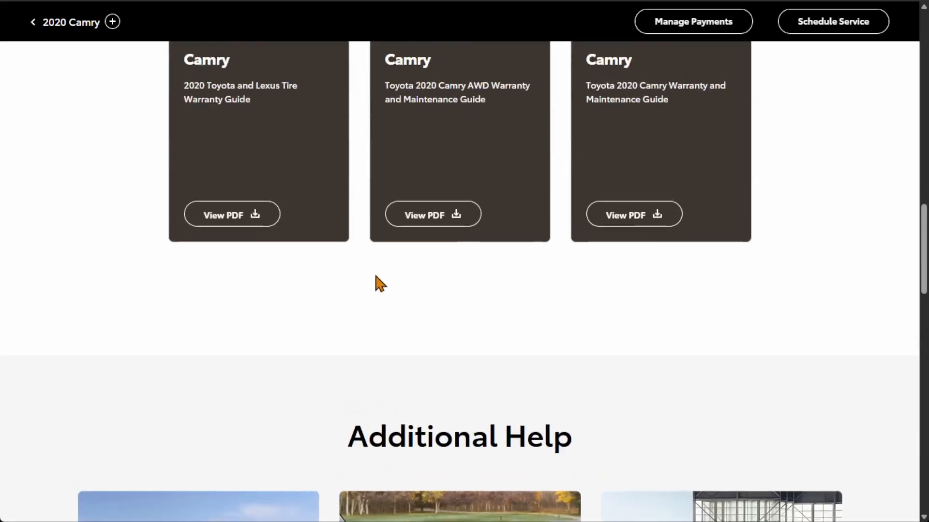
scroll(378, 282, "up", 5)
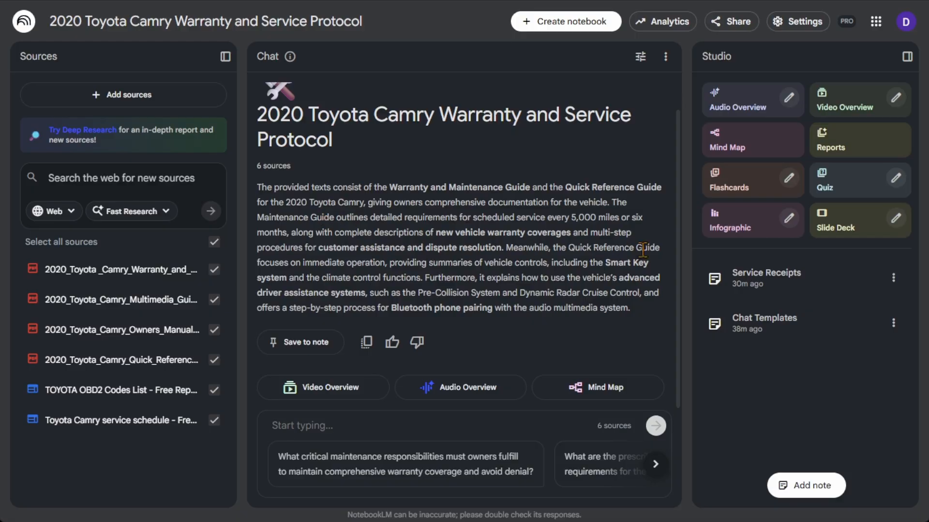
View the Chat Templates note in NotebookLM, highlight its {mileage} placeholder and the maintenance question containing it, and close the note.
left_click(799, 331)
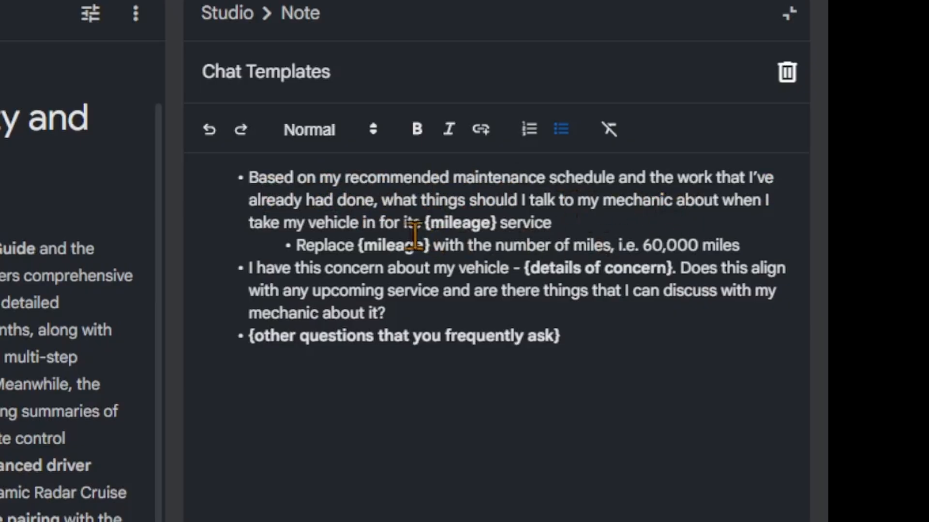
left_click_drag(424, 222, 493, 221)
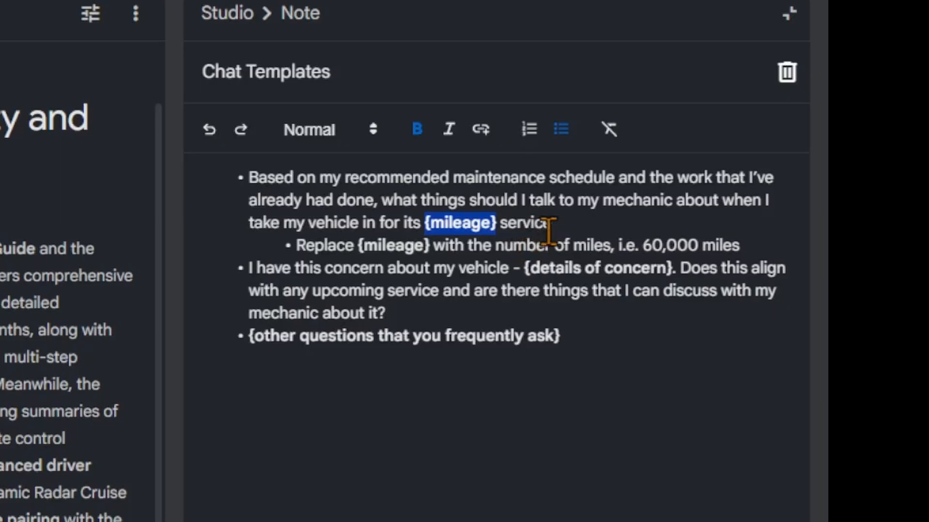
left_click_drag(549, 223, 256, 184)
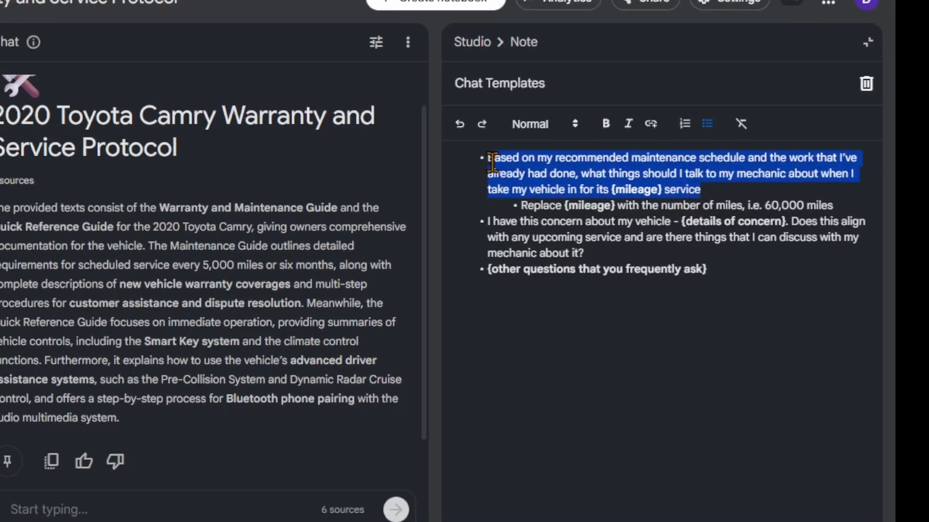
left_click(170, 513)
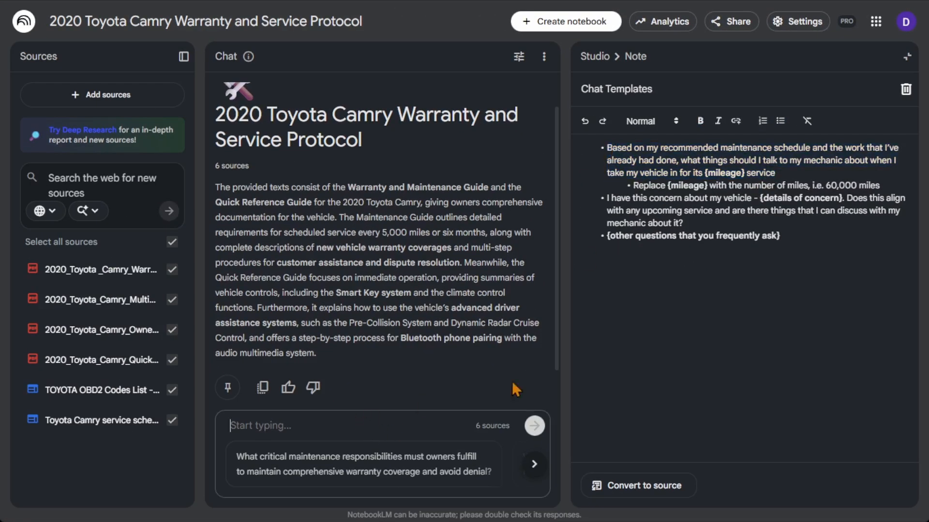
left_click(784, 177)
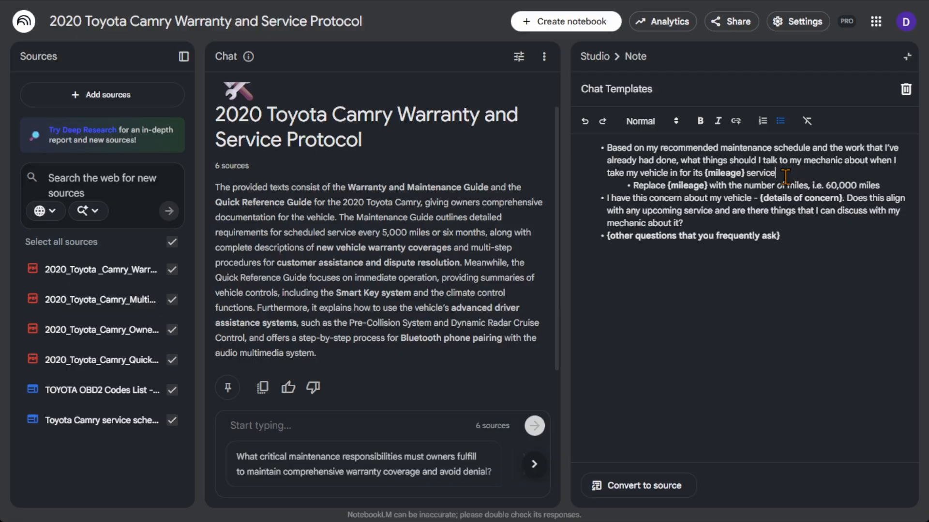
left_click(906, 57)
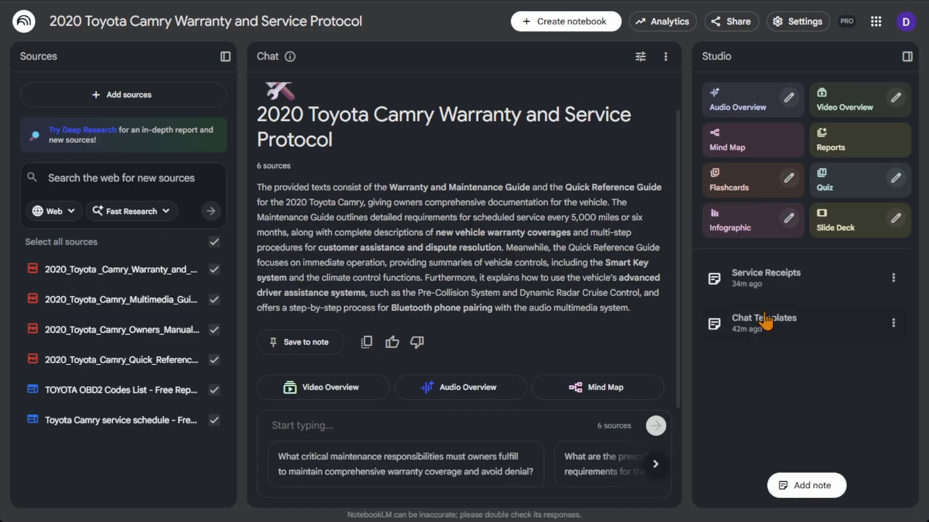
View the Service Receipts note, highlight the mileage entry for Jan 10, 2023, and close the note.
left_click(766, 278)
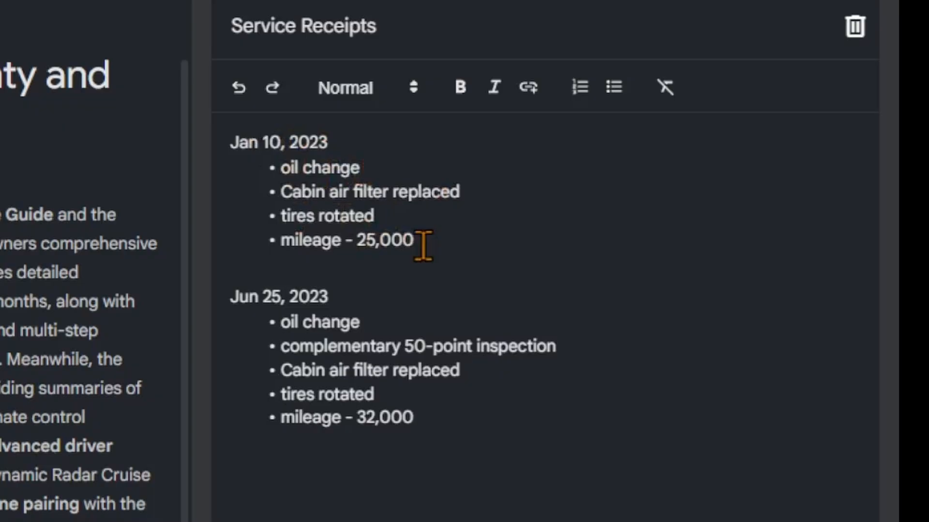
left_click_drag(423, 245, 300, 241)
left_click(392, 226)
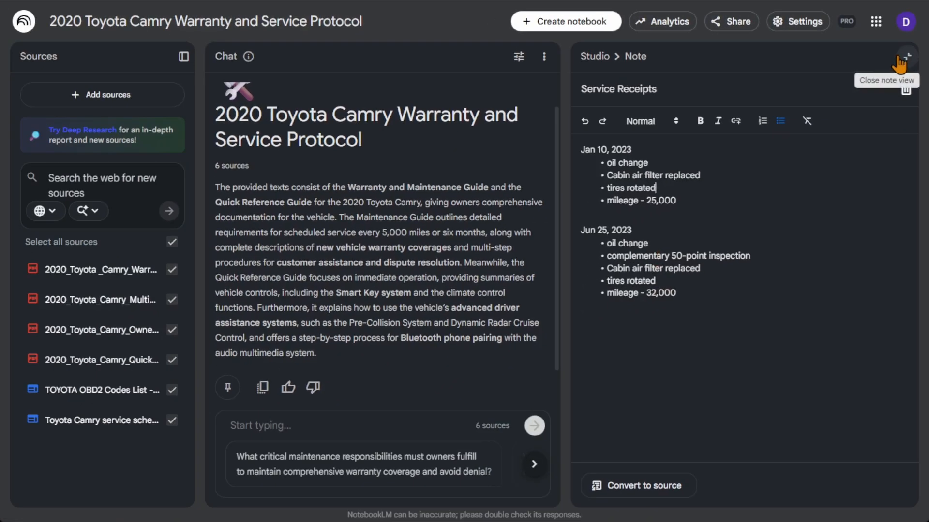
left_click(899, 57)
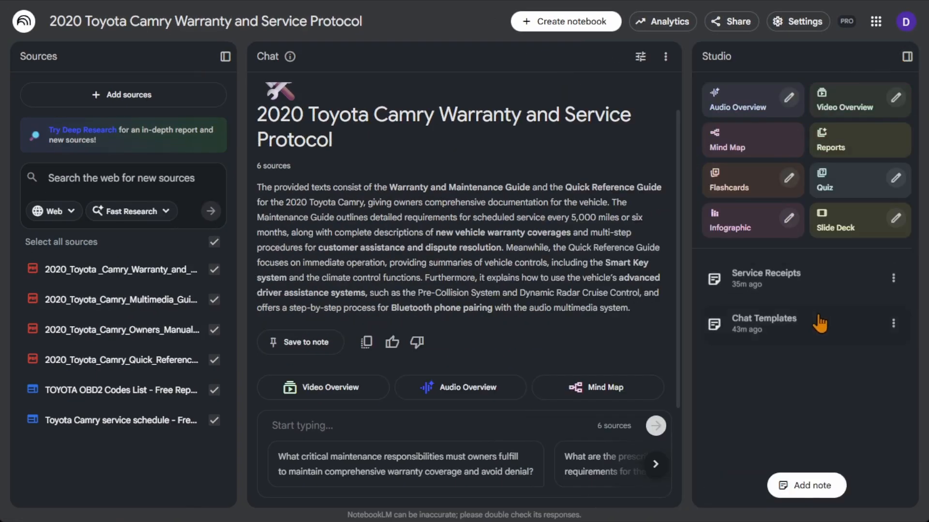
Show the options for the Service Receipts note, including converting it to a source, and dismiss them.
left_click(893, 278)
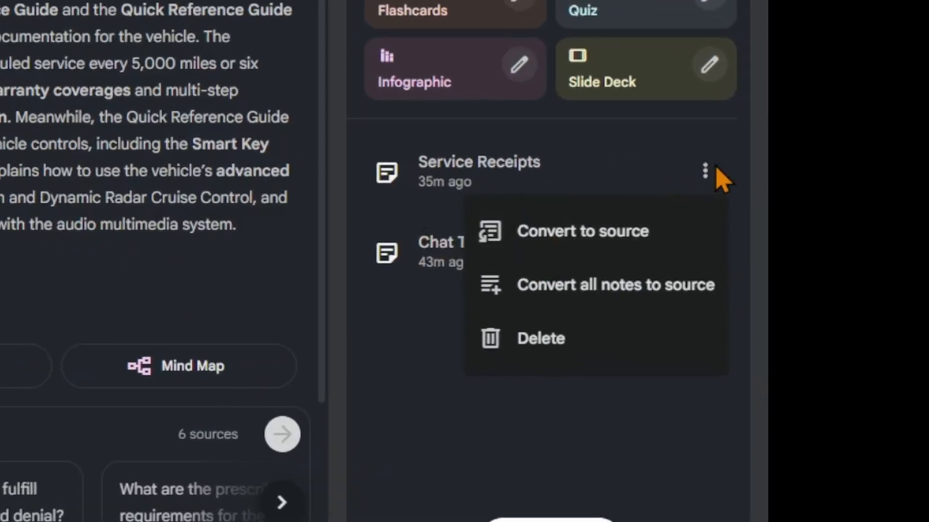
left_click(761, 203)
left_click(761, 202)
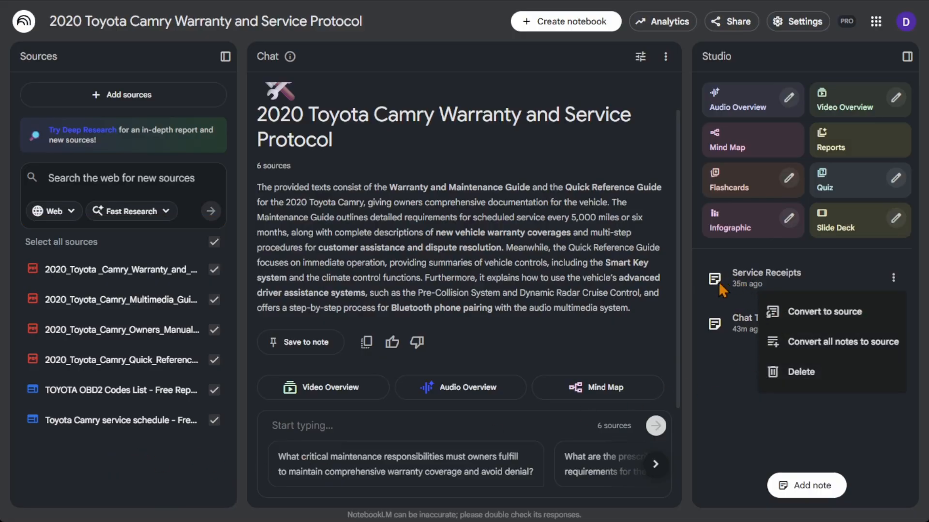
left_click(742, 480)
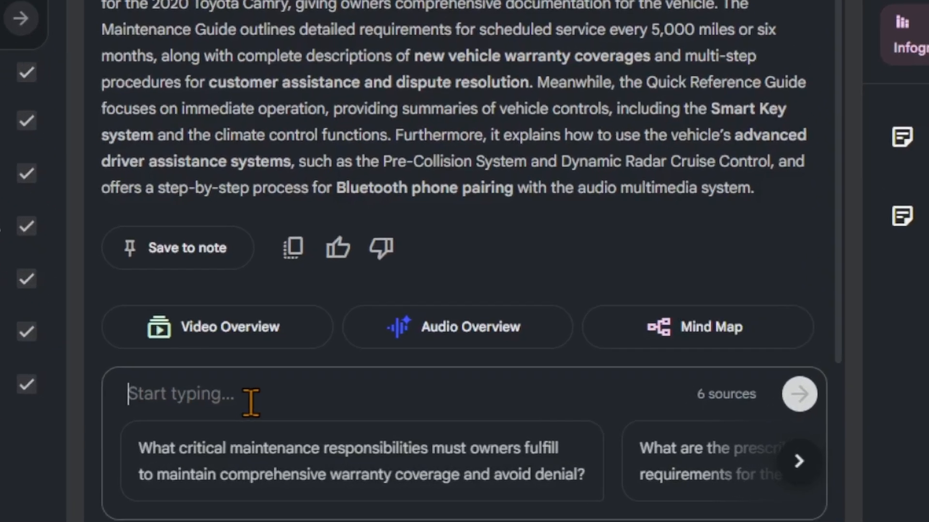
Ask the notebook chat "what is a P1200 code?".
type("is ")
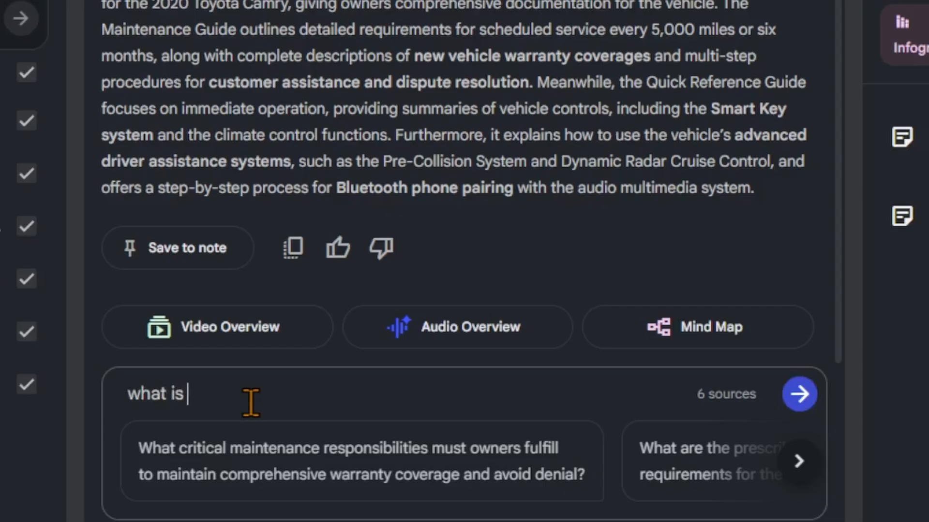
type("a P120")
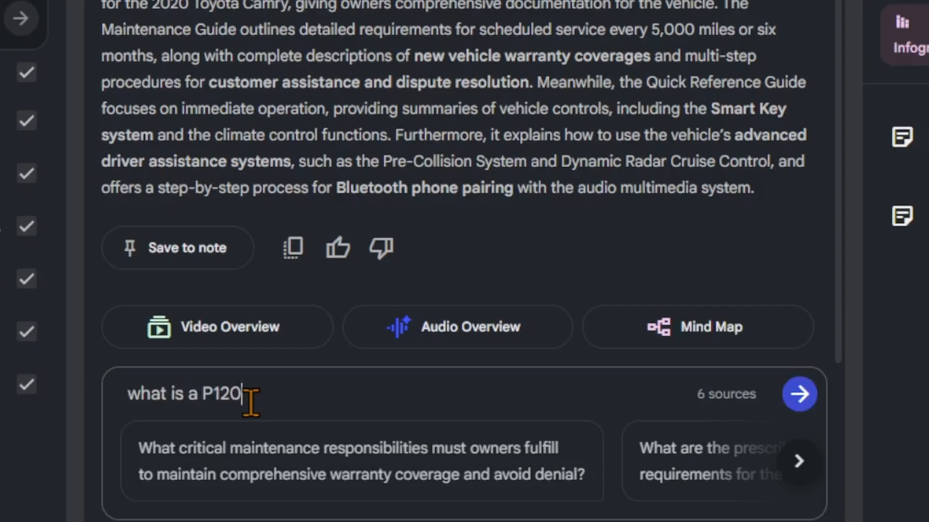
type("0 code?")
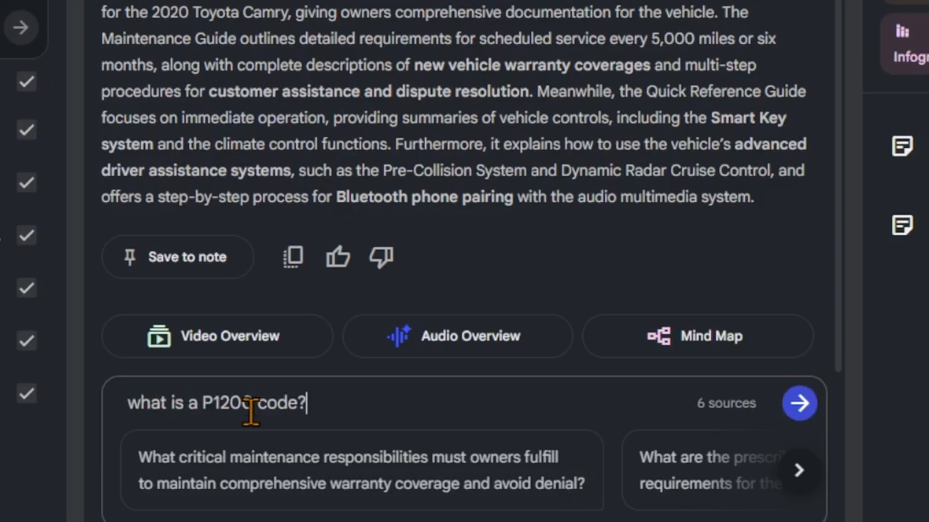
key("Return")
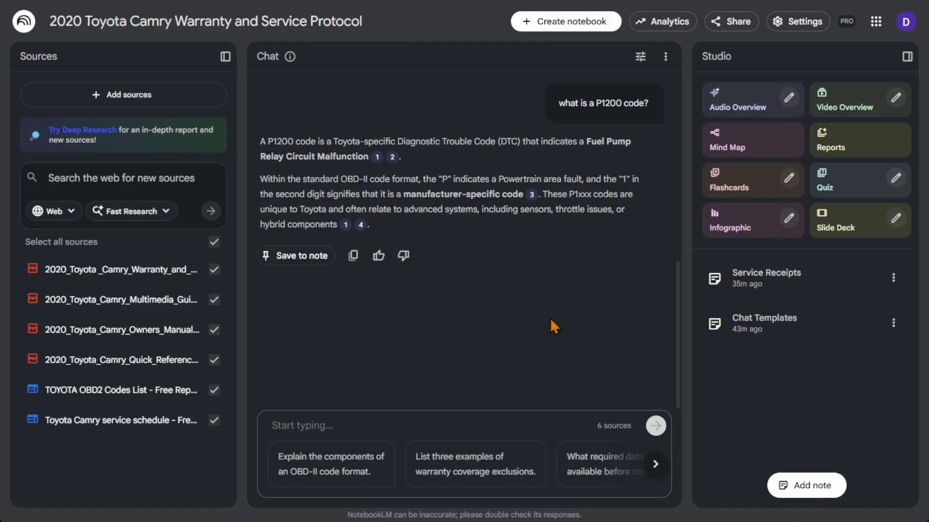
Review the prompts in the Chat Templates note again and close it.
scroll(550, 216, "up", 10)
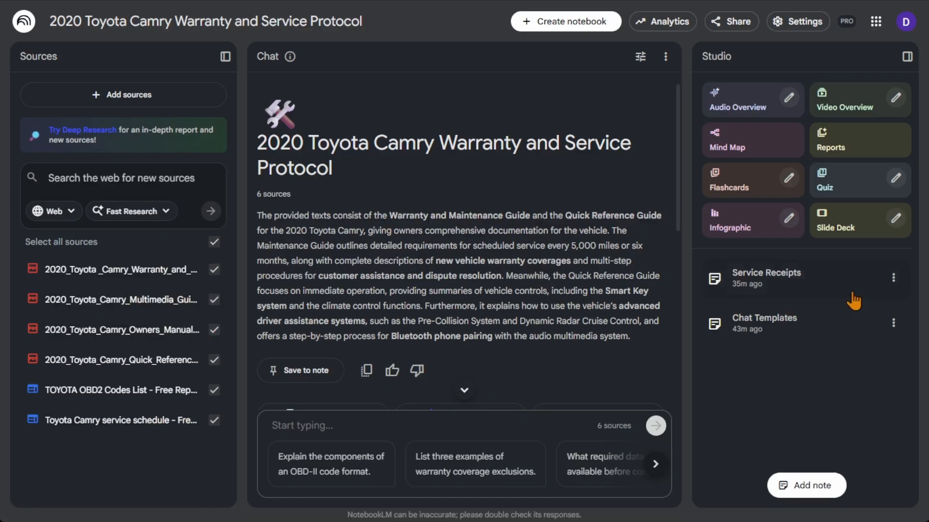
left_click(771, 323)
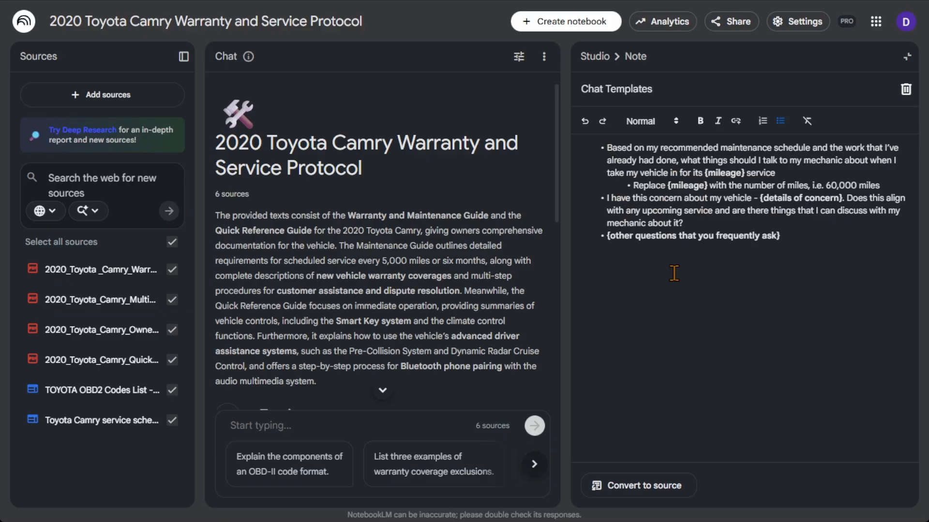
left_click(907, 56)
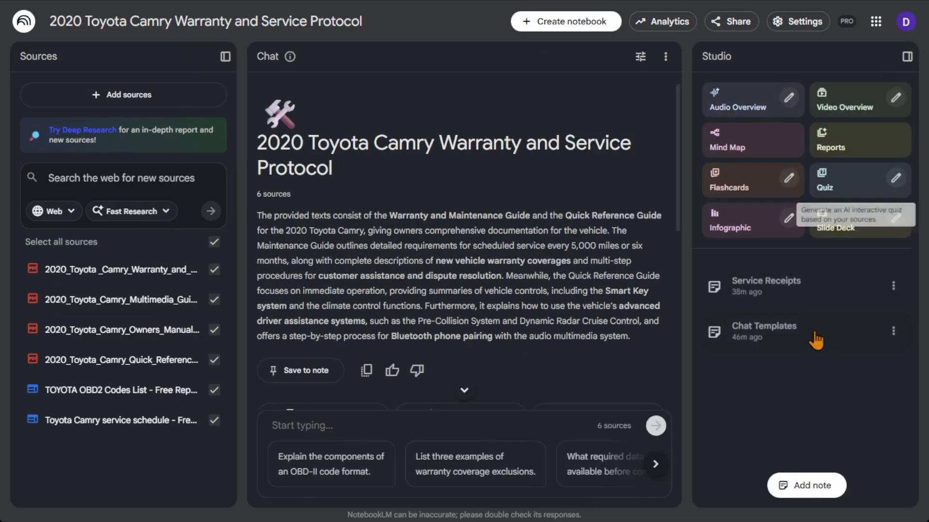
Add a blank note to the notebook, keeping its default title, and close it.
left_click(812, 485)
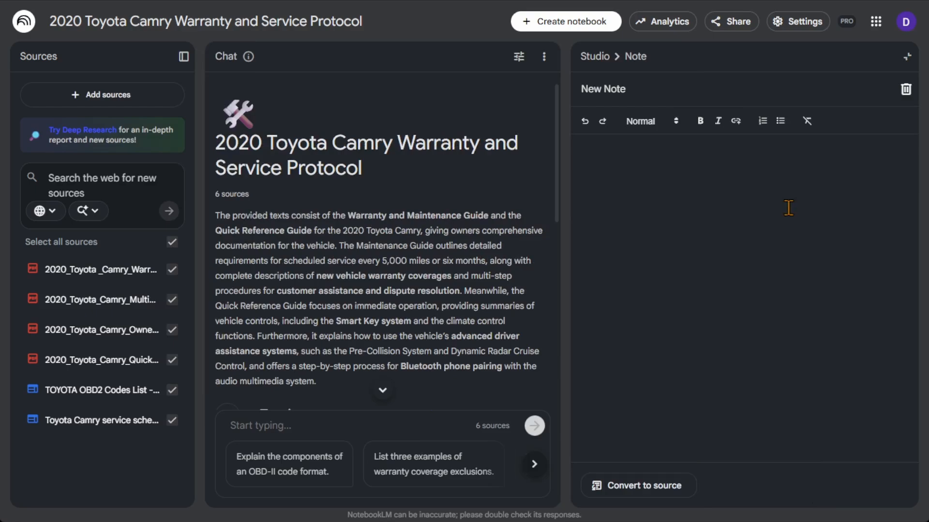
left_click(638, 91)
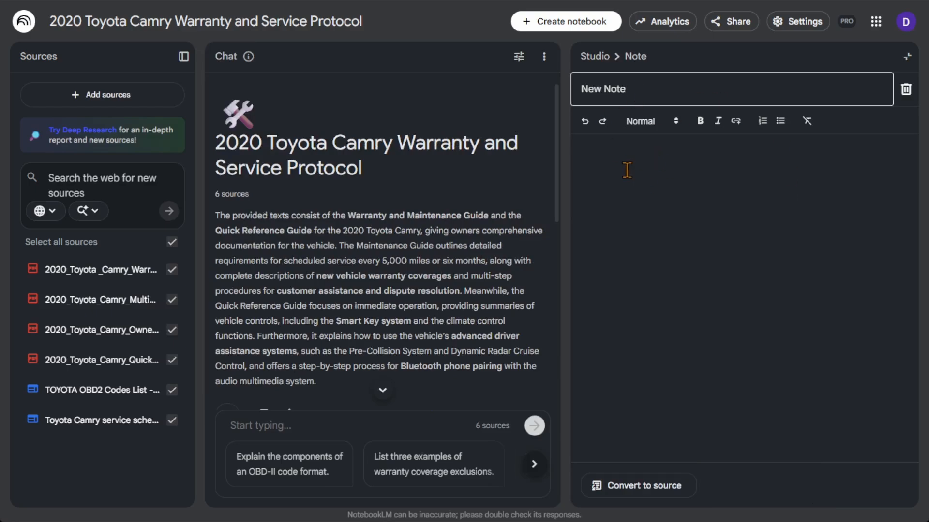
left_click(625, 169)
left_click(907, 57)
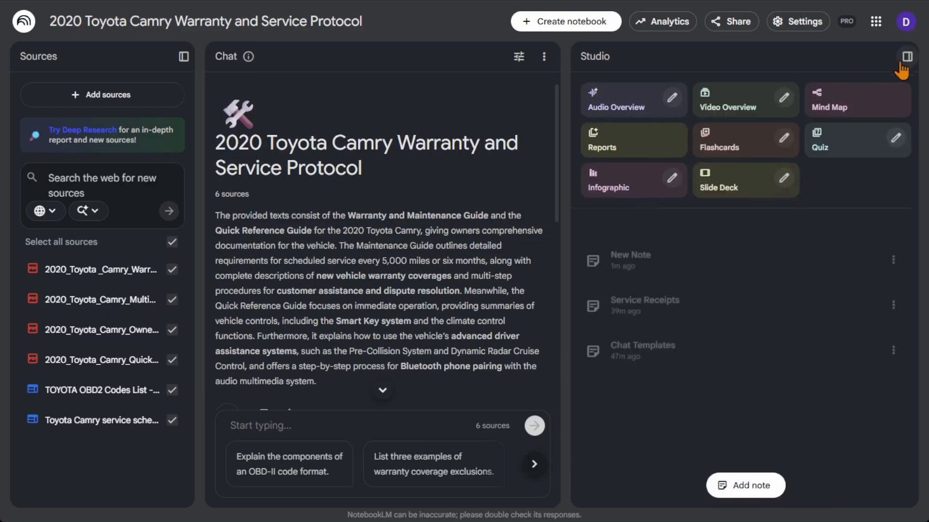
Check the dated entries in the Service Receipts note again and close it.
left_click(774, 320)
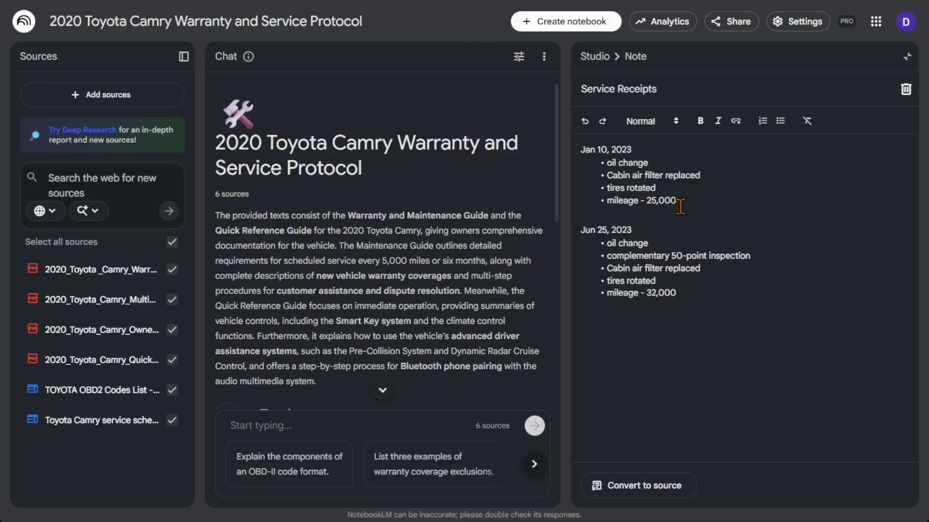
left_click(906, 57)
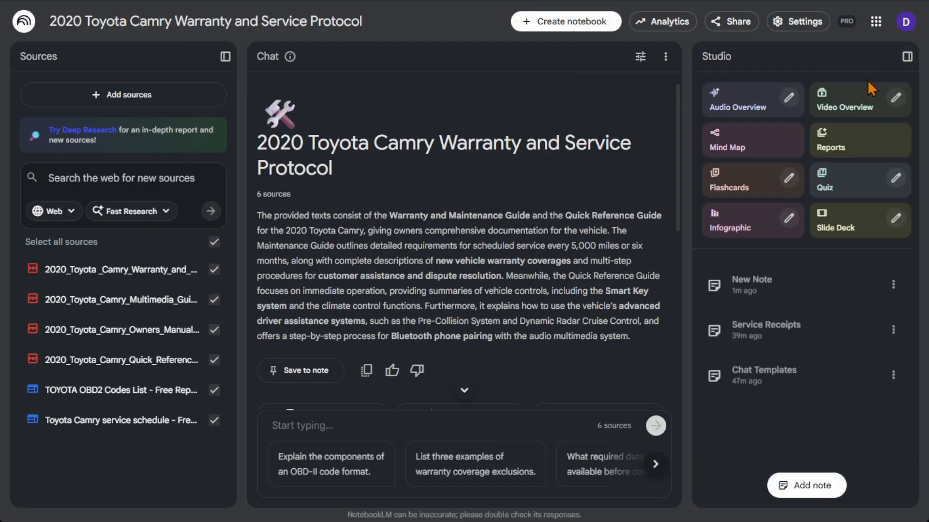